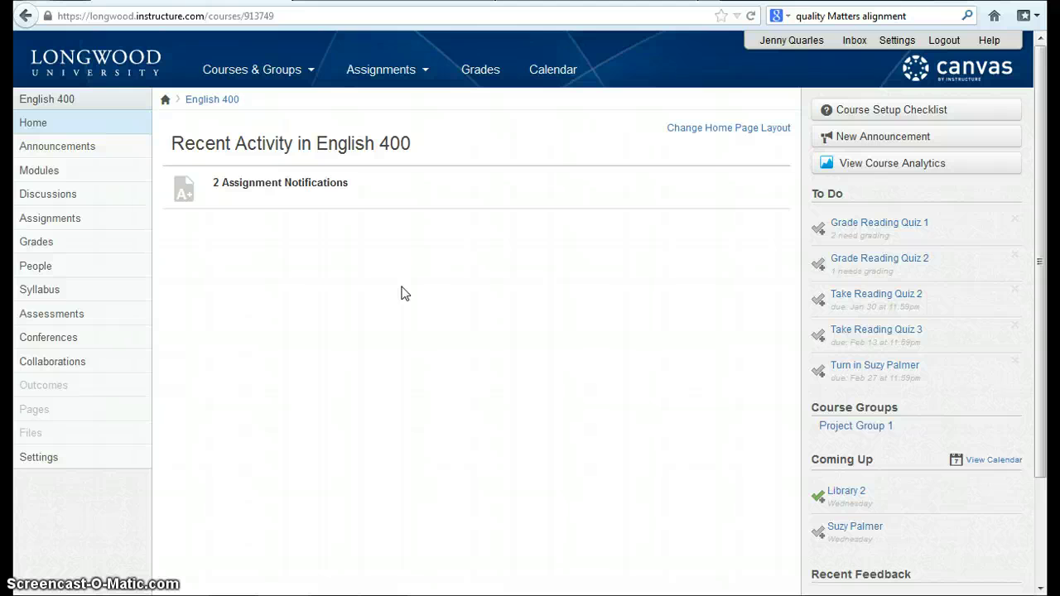
# - Open the English 400 Assessments page listing Reading Quizzes 1–5
pyautogui.click(67, 324)
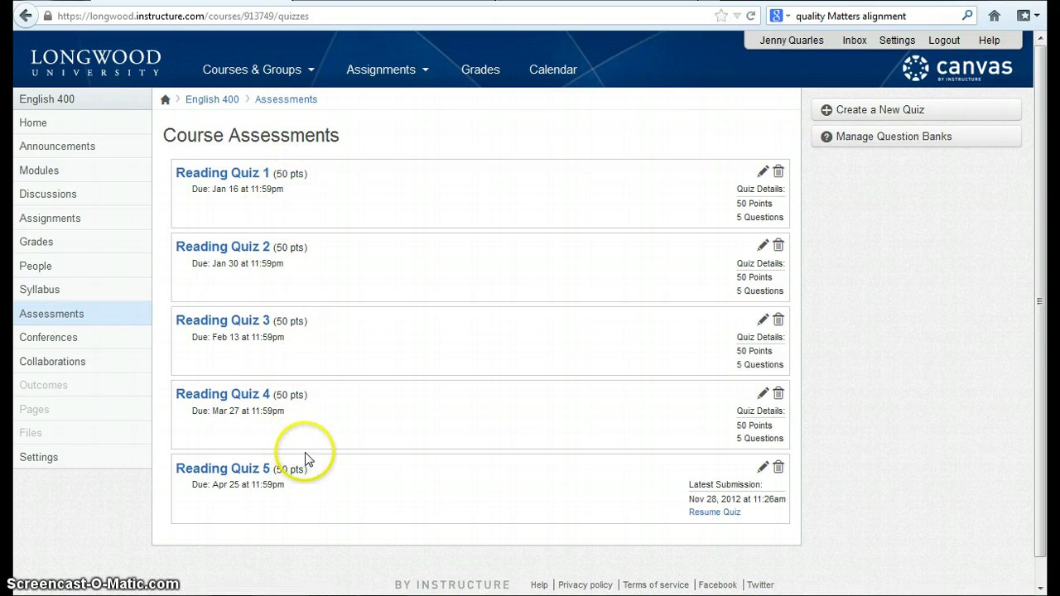
# - Create a new quiz, opening the Edit Quiz page for Unnamed Quiz
pyautogui.click(877, 121)
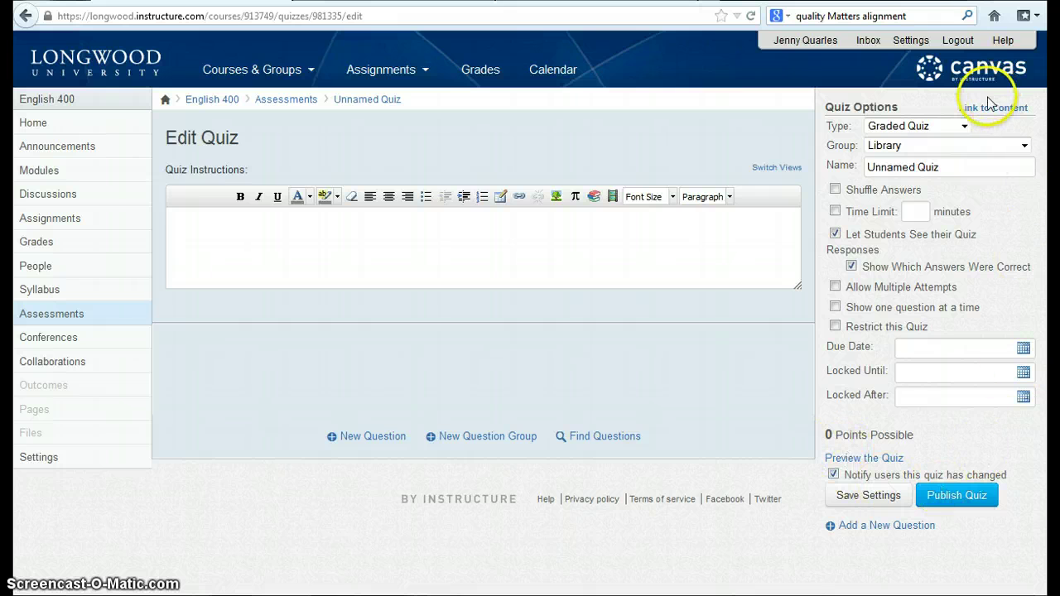
pyautogui.click(964, 126)
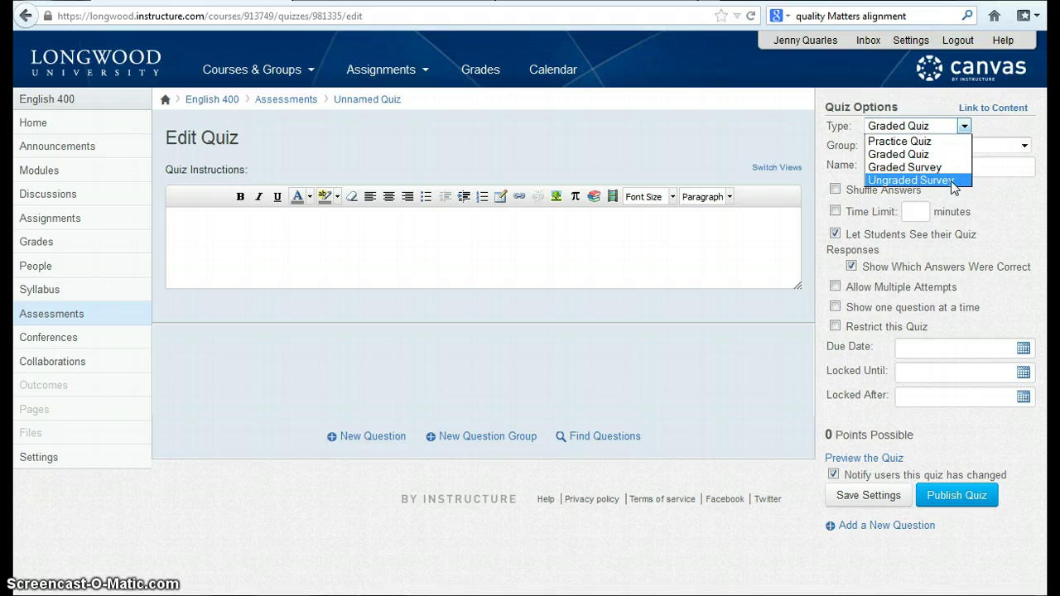
pyautogui.click(921, 154)
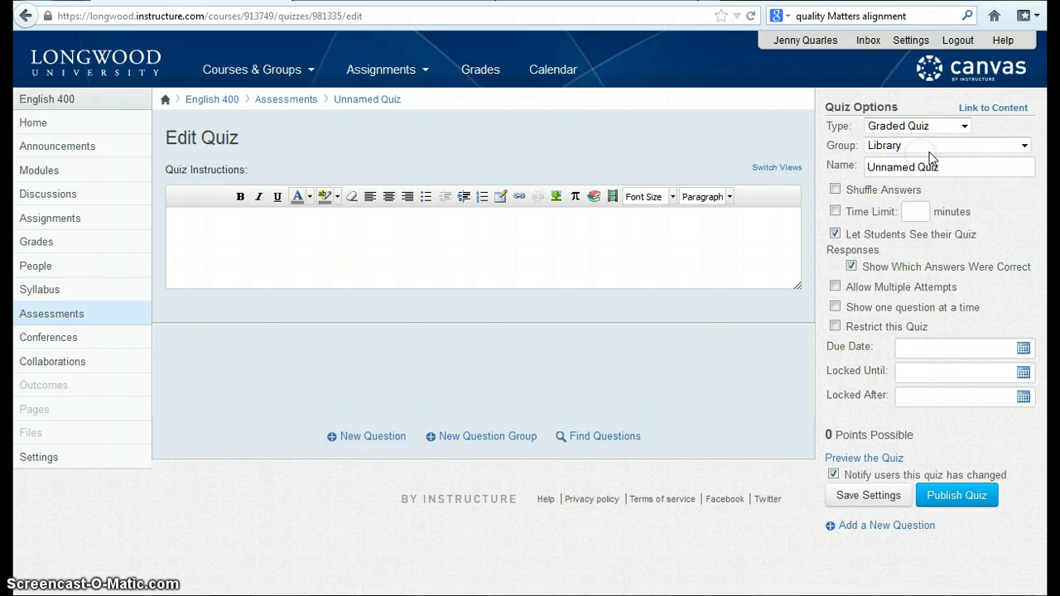
pyautogui.click(1024, 147)
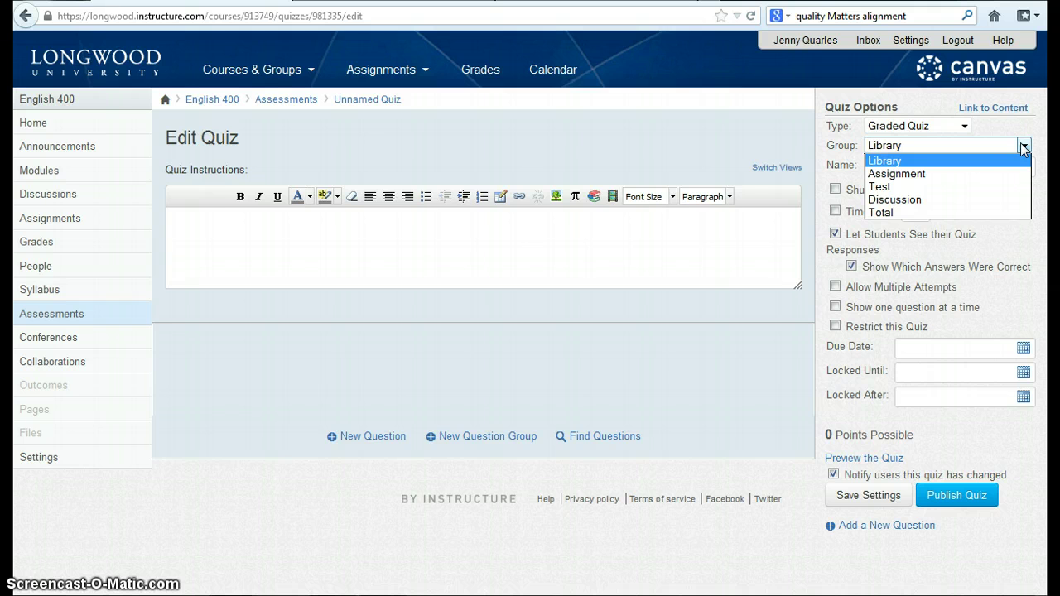
pyautogui.moveTo(1023, 147); pyautogui.dragTo(1019, 229)
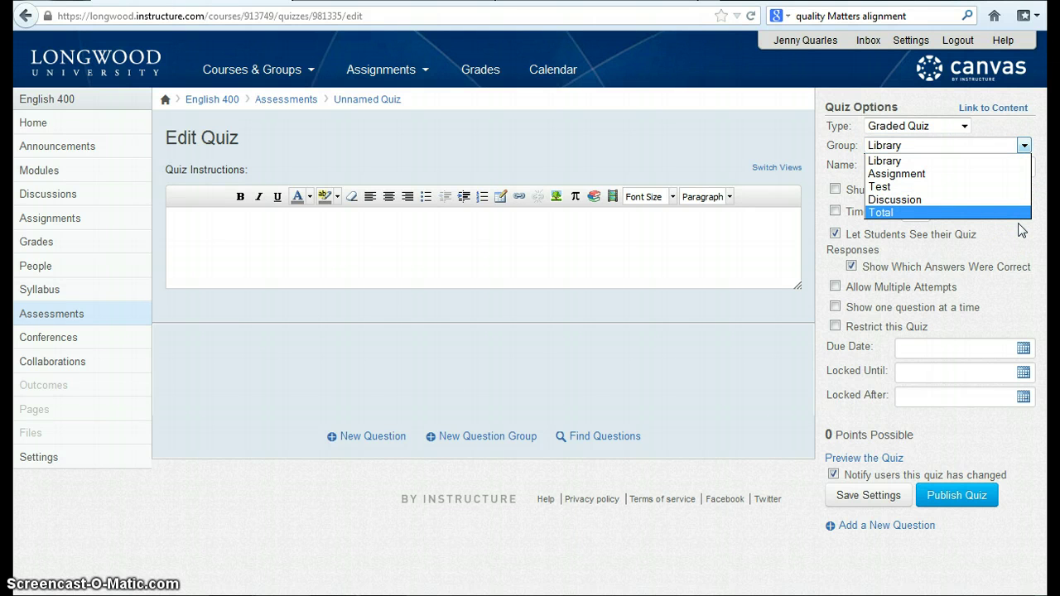
pyautogui.moveTo(1020, 230); pyautogui.dragTo(835, 194)
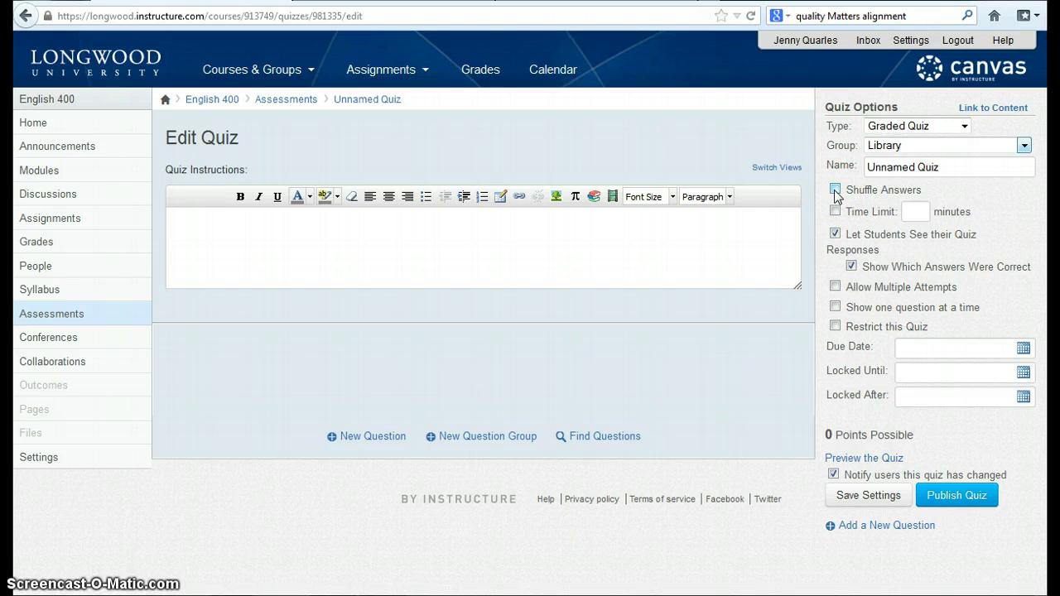
pyautogui.moveTo(835, 193)
pyautogui.mouseDown()
pyautogui.moveTo(836, 216)
pyautogui.moveTo(844, 213)
pyautogui.mouseUp()
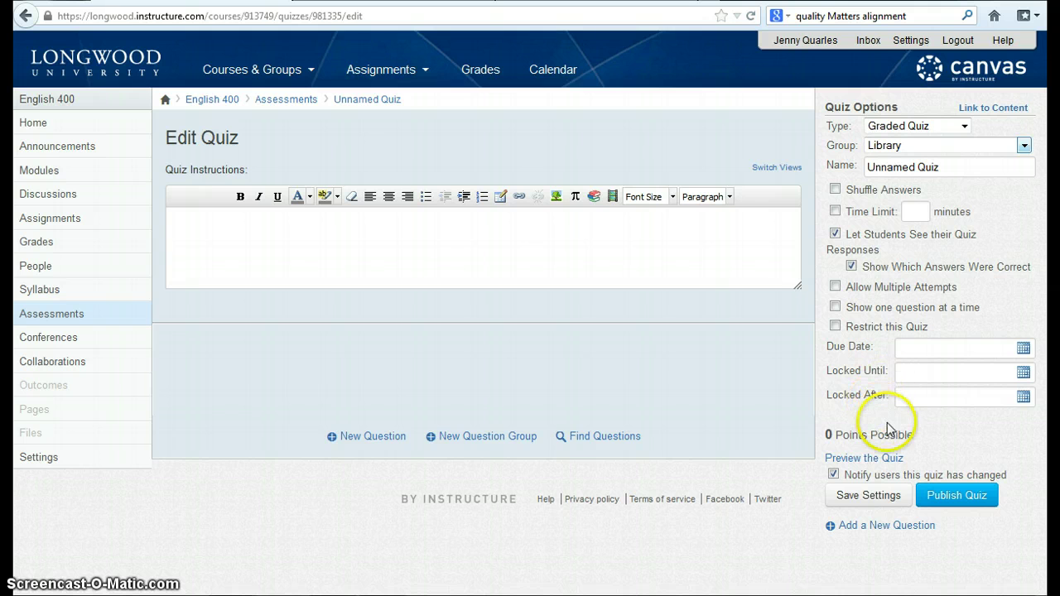
# - Save the quiz settings, enter 'Instructions' as quiz instructions, and add a new question
pyautogui.click(881, 499)
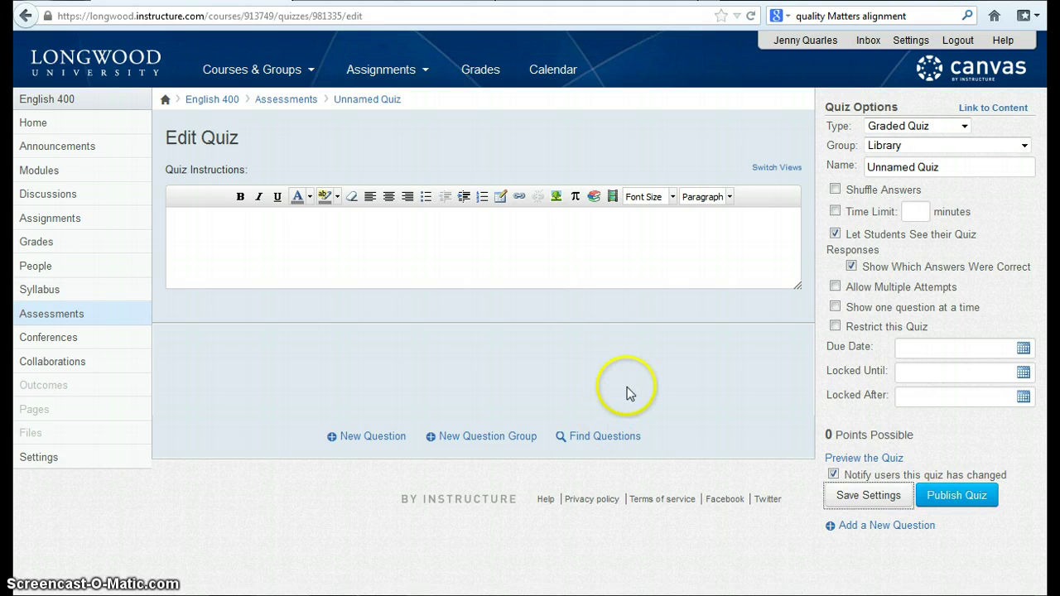
pyautogui.click(358, 260)
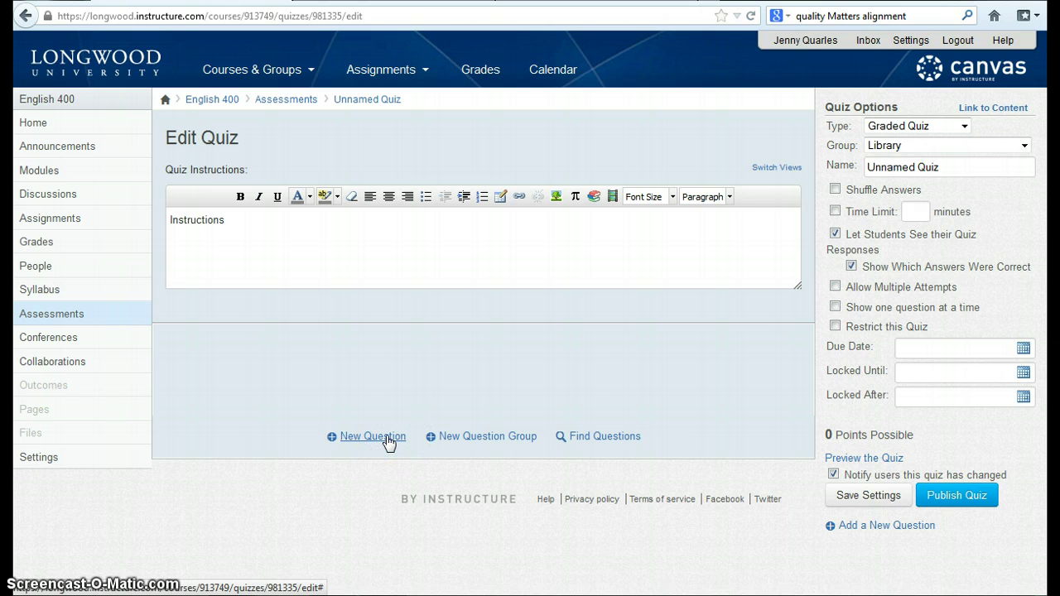
pyautogui.click(469, 444)
pyautogui.click(365, 444)
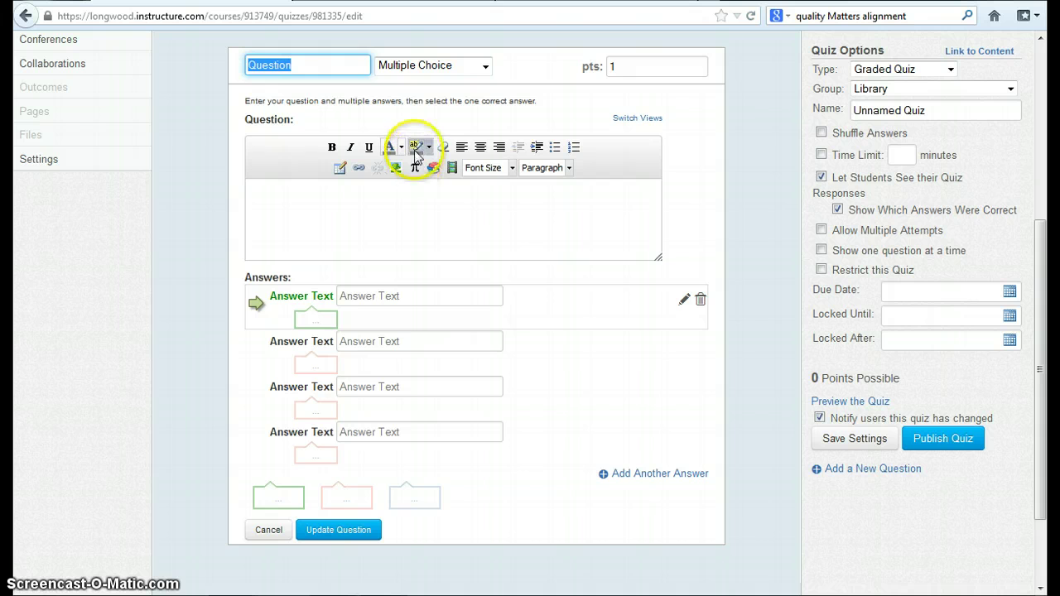
# - Keep the question Multiple Choice, worth 1.8 points, with 'Question Text' as its wording
pyautogui.click(484, 70)
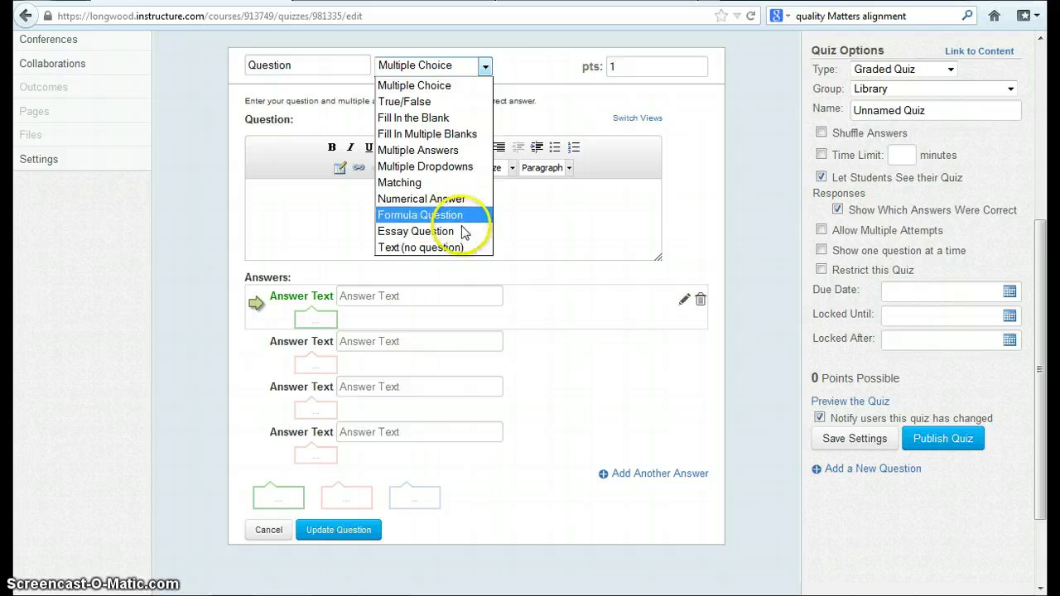
pyautogui.click(543, 65)
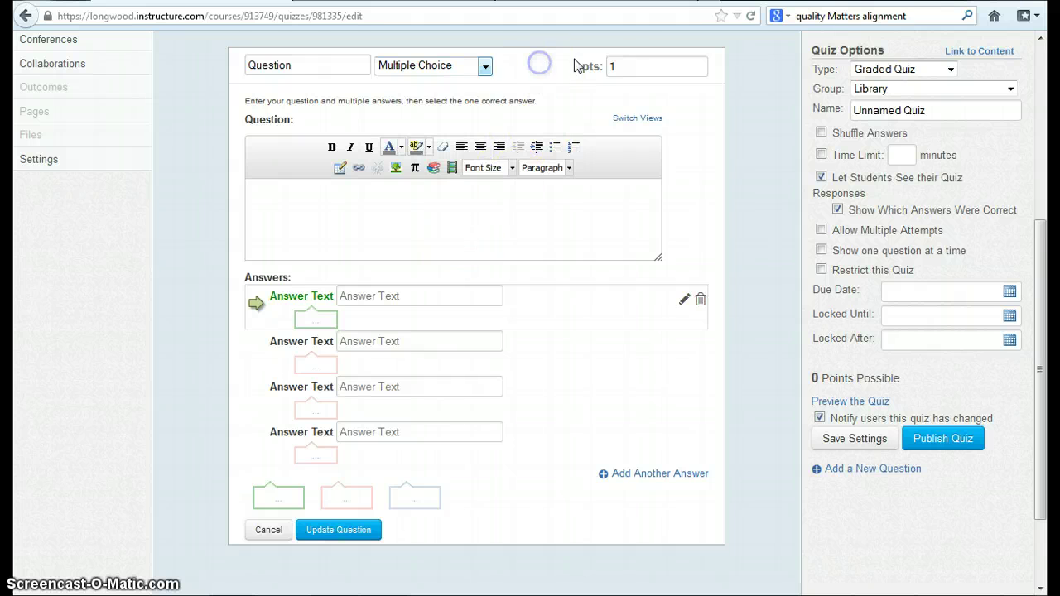
pyautogui.click(627, 67)
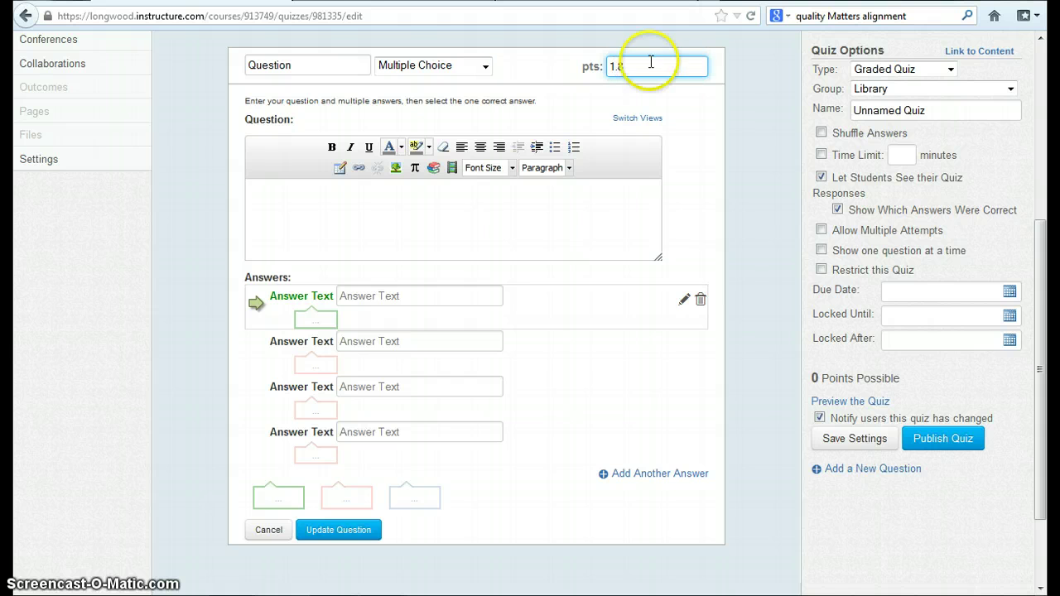
pyautogui.click(669, 83)
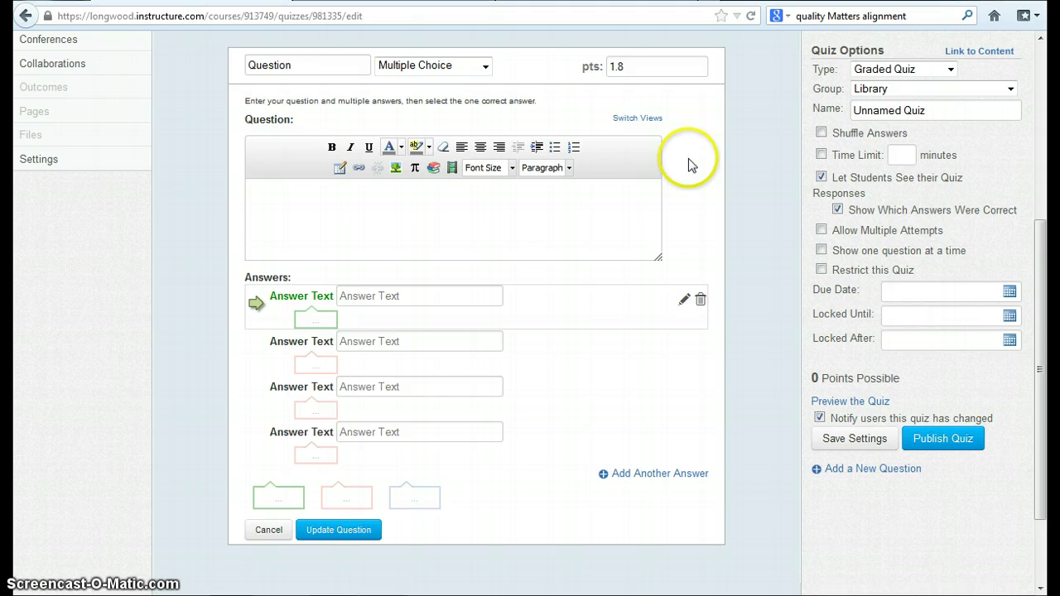
pyautogui.scroll(-2, 688, 159)
pyautogui.click(583, 162)
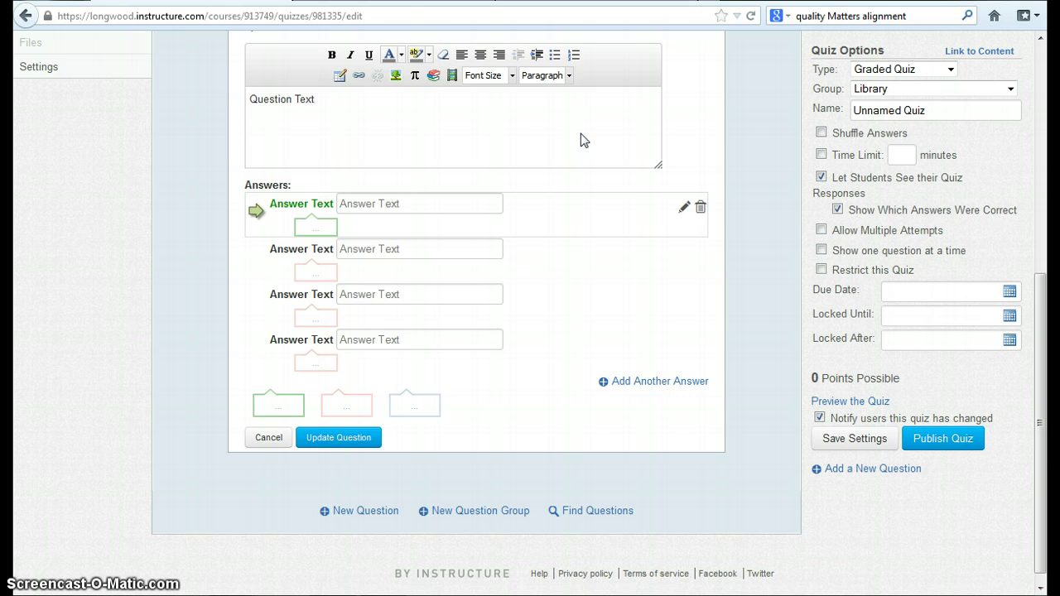
# - Fill in the four answer choices, Answer 1 through Answer 4
pyautogui.click(410, 203)
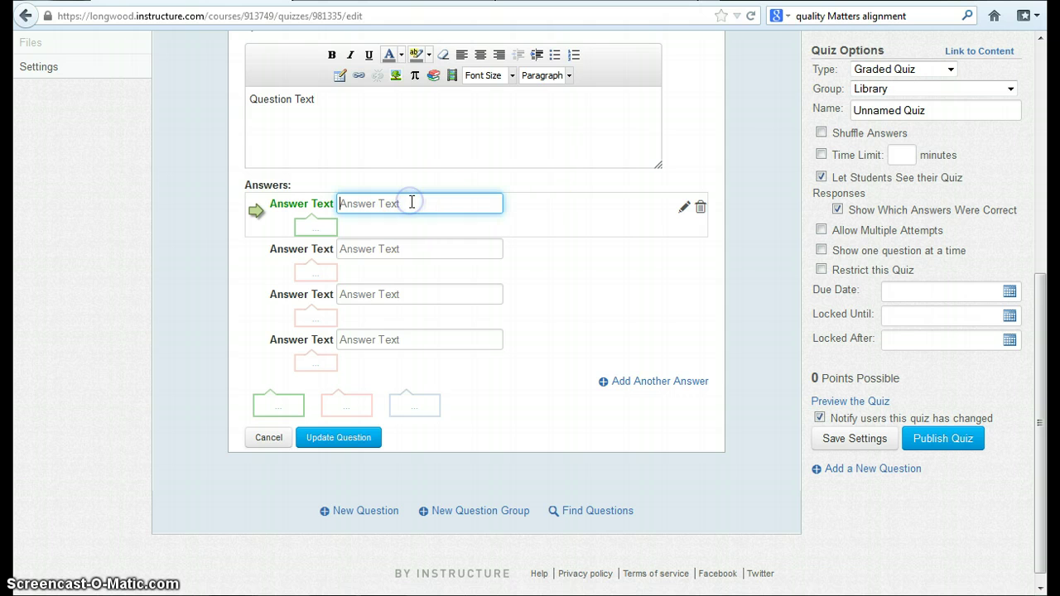
pyautogui.write('Answer 1')
pyautogui.click(399, 247)
pyautogui.write('Ans')
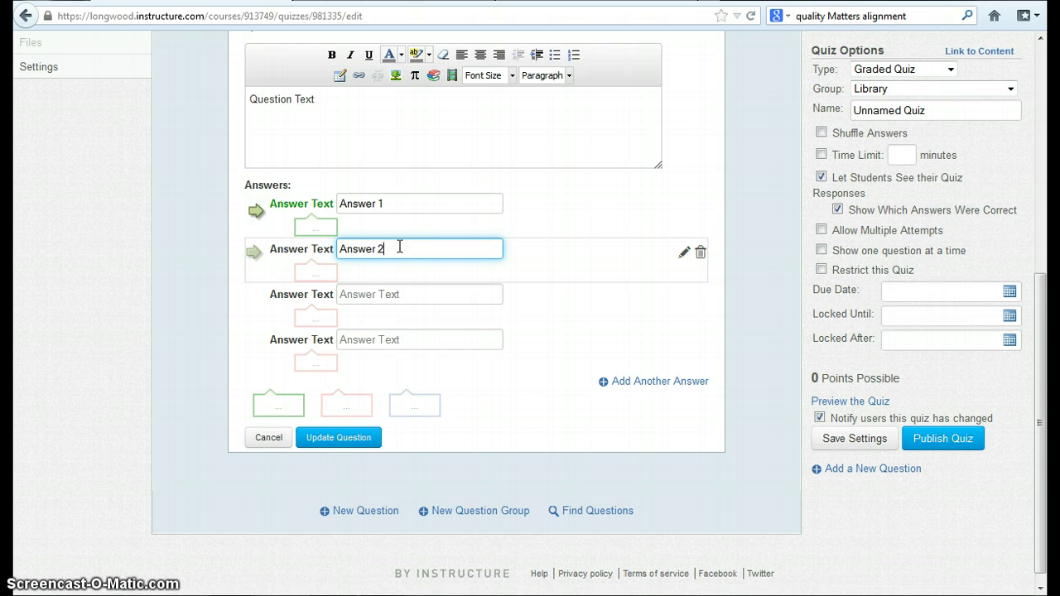
pyautogui.click(387, 294)
pyautogui.write('Answe')
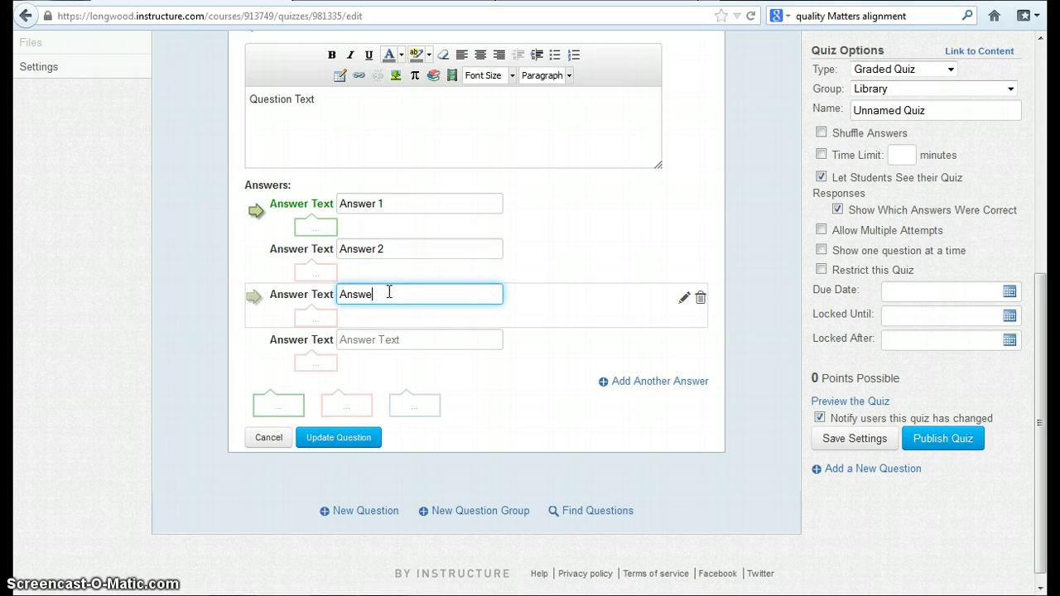
pyautogui.write('r 3')
pyautogui.click(412, 335)
pyautogui.write('Answer 4')
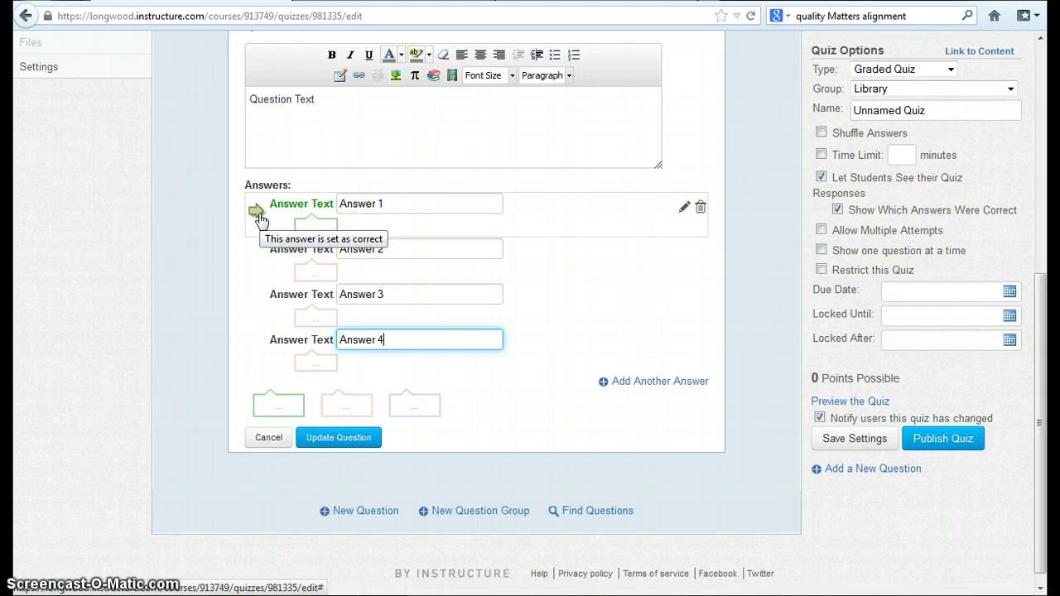
# - Mark Answer 2 correct, add a comment on Answer 1, and update the question
pyautogui.click(255, 257)
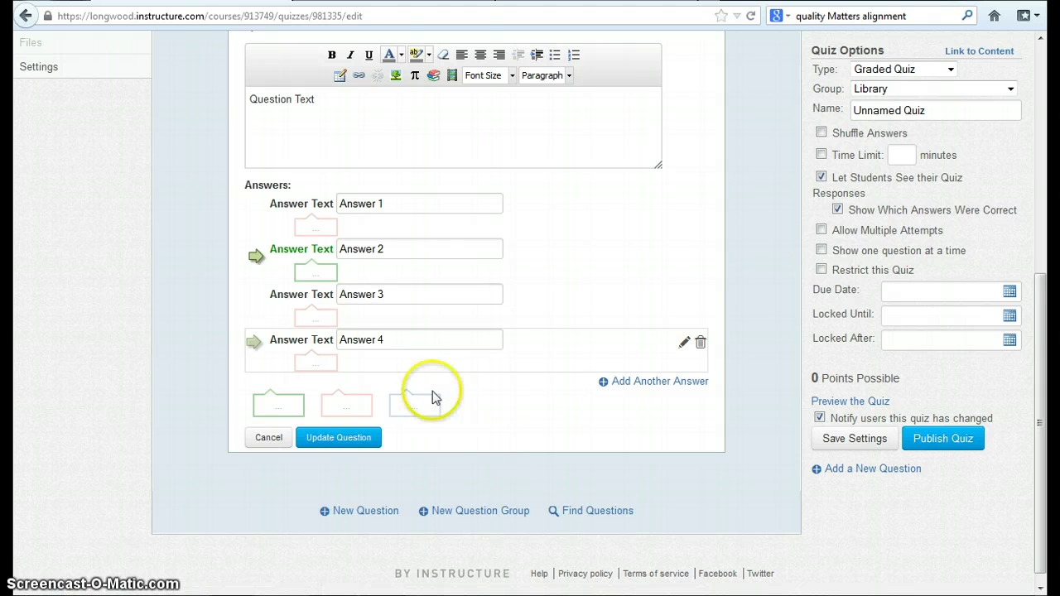
pyautogui.click(321, 230)
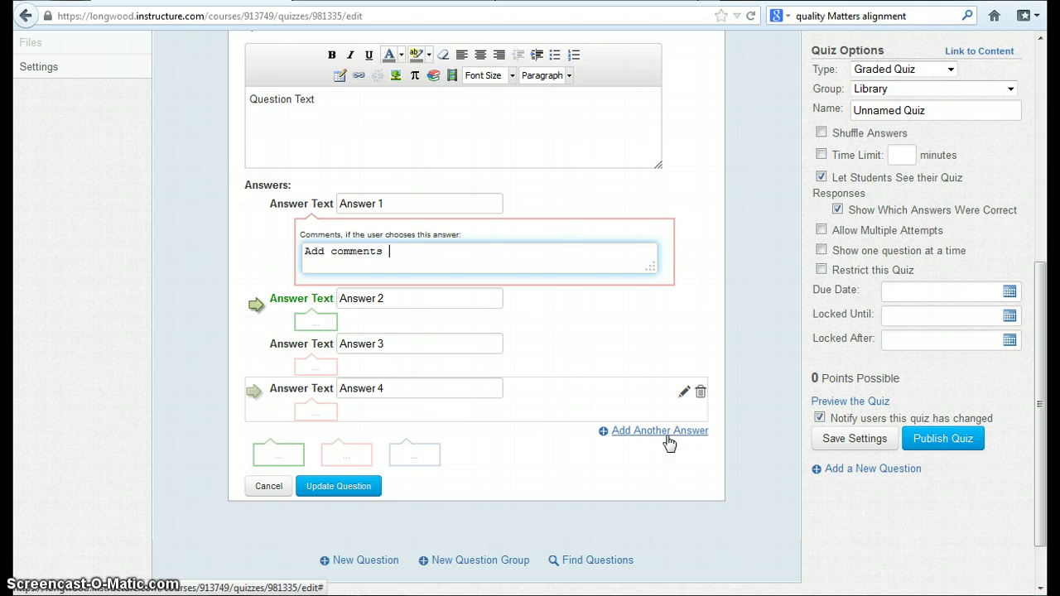
pyautogui.click(331, 492)
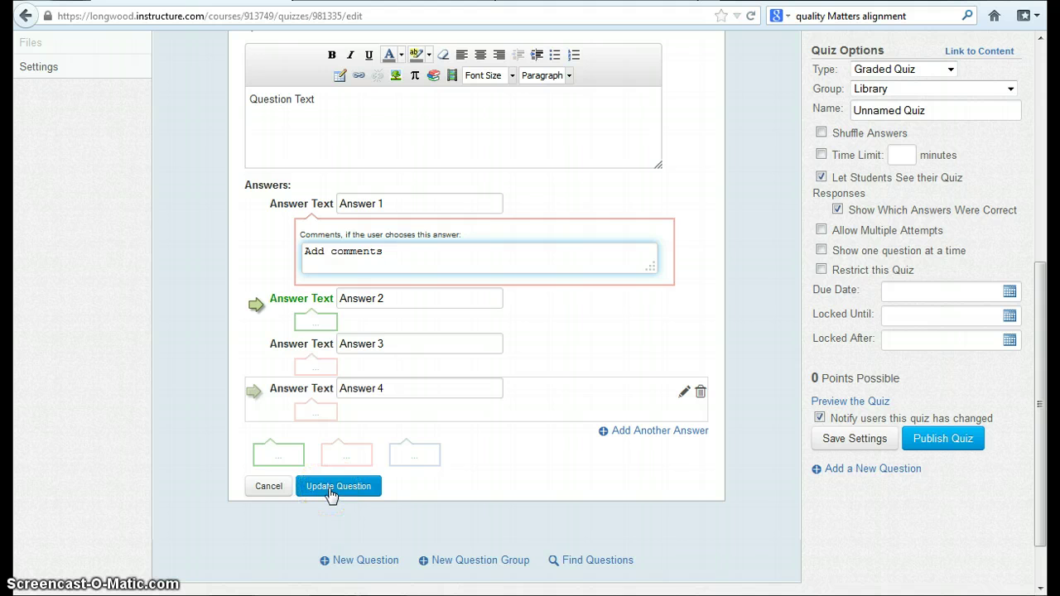
pyautogui.click(331, 490)
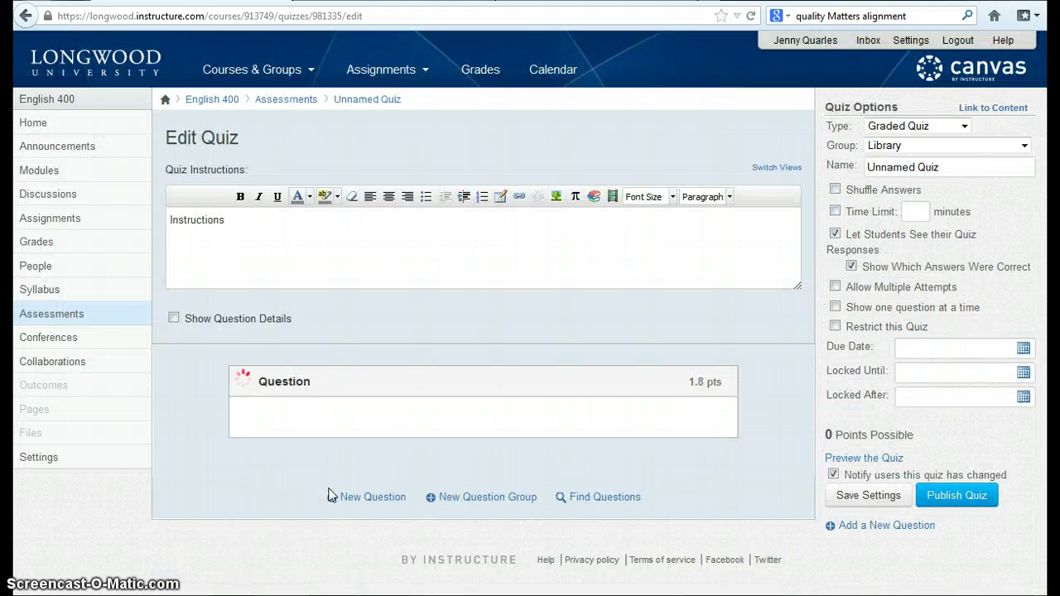
pyautogui.click(569, 498)
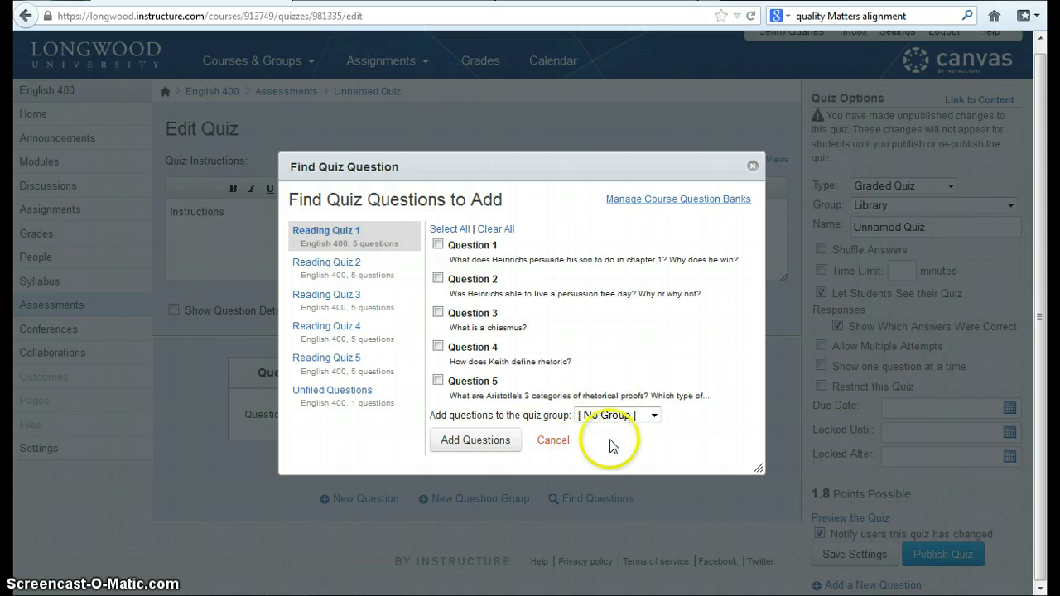
pyautogui.click(654, 415)
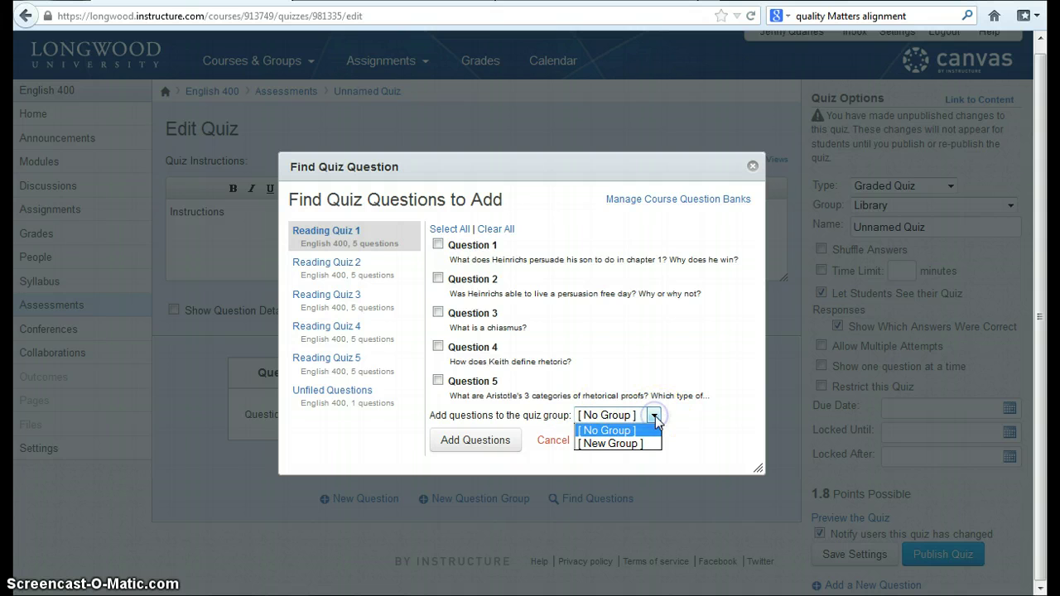
pyautogui.click(654, 417)
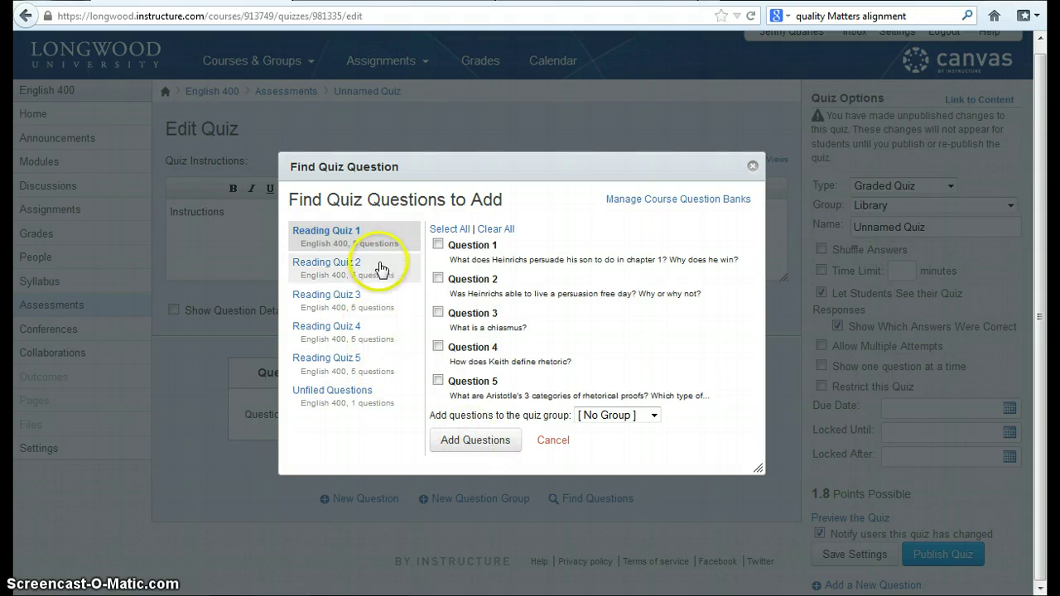
pyautogui.click(549, 441)
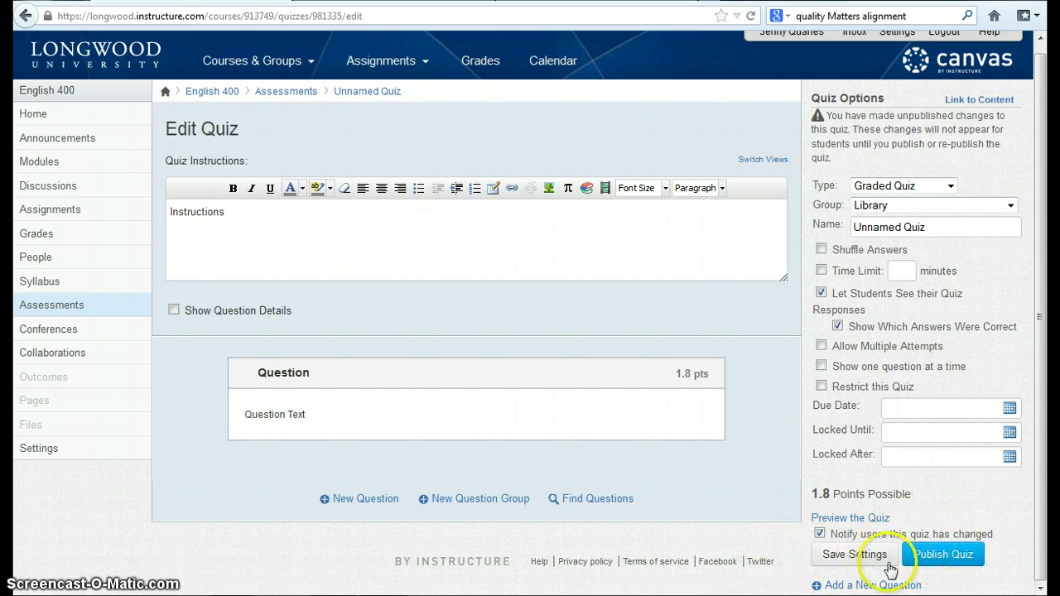
# - Publish the 1.8-point quiz and go to the English 400 Modules page
pyautogui.click(945, 554)
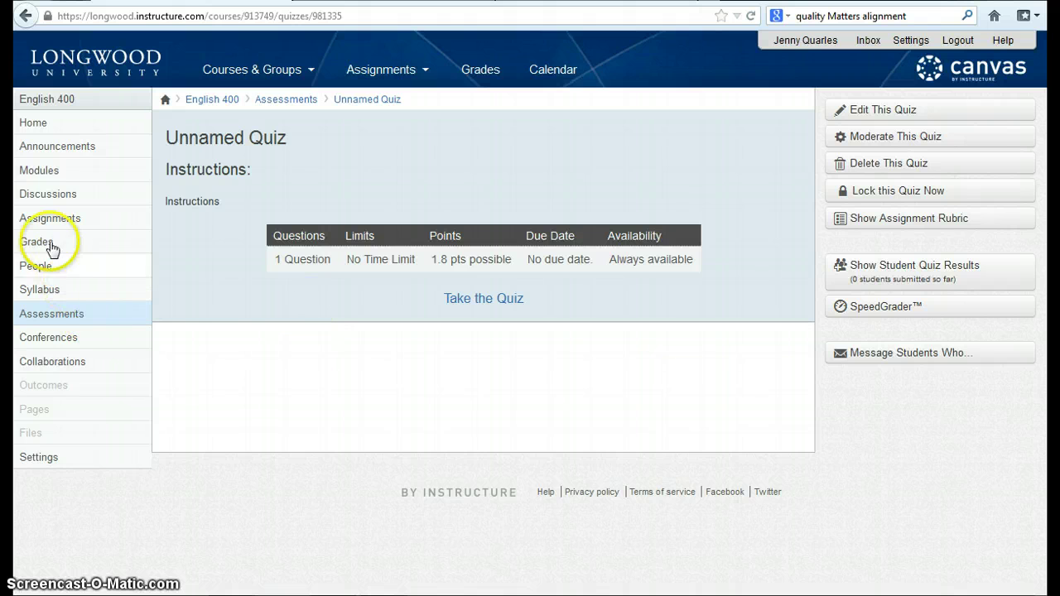
pyautogui.click(44, 172)
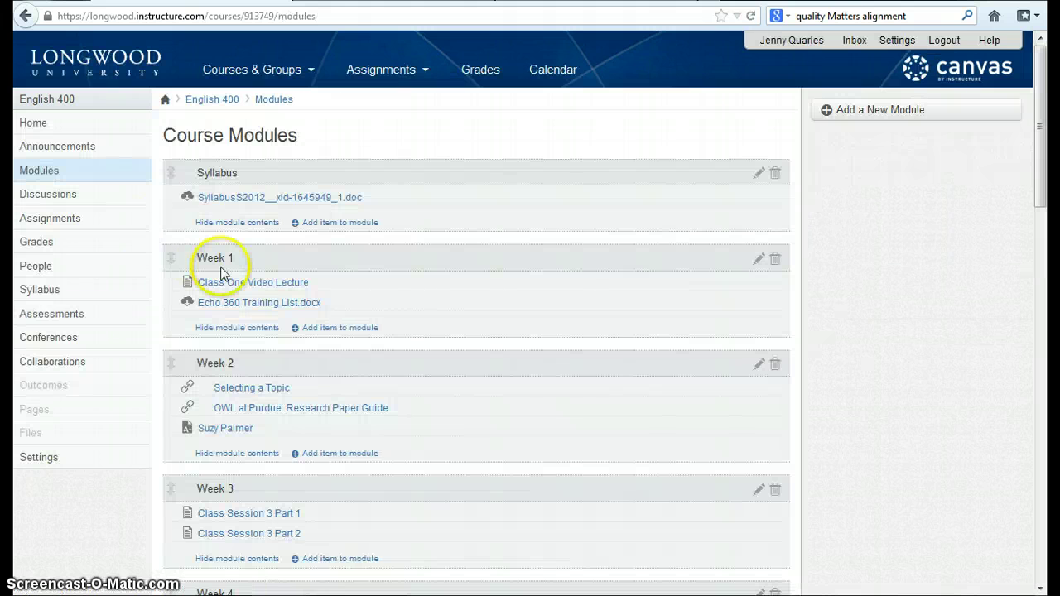
# - Add Unnamed Quiz to the Syllabus module as an unindented Quiz item
pyautogui.click(352, 226)
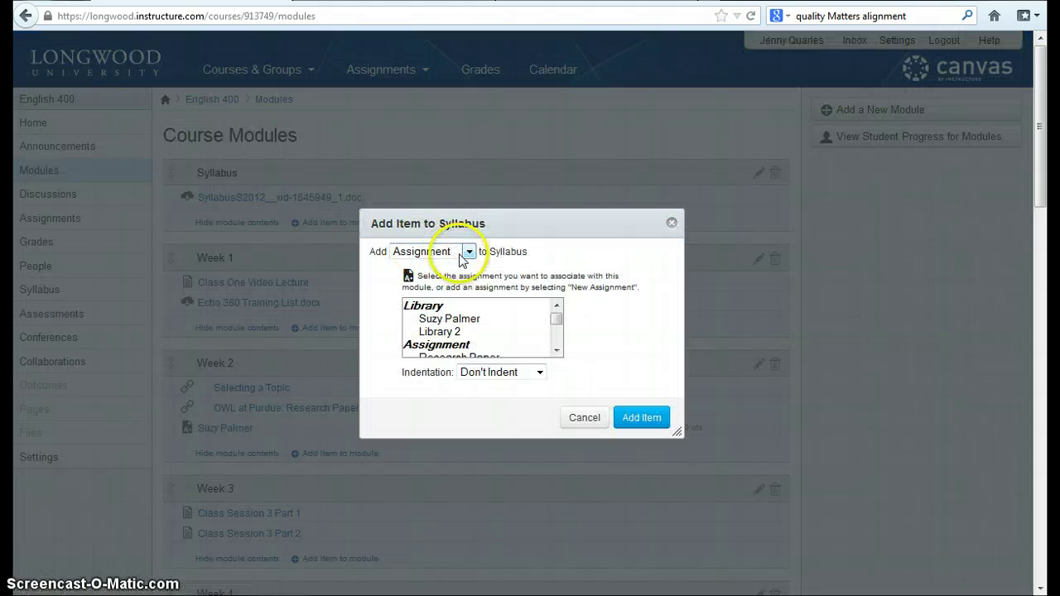
pyautogui.click(467, 251)
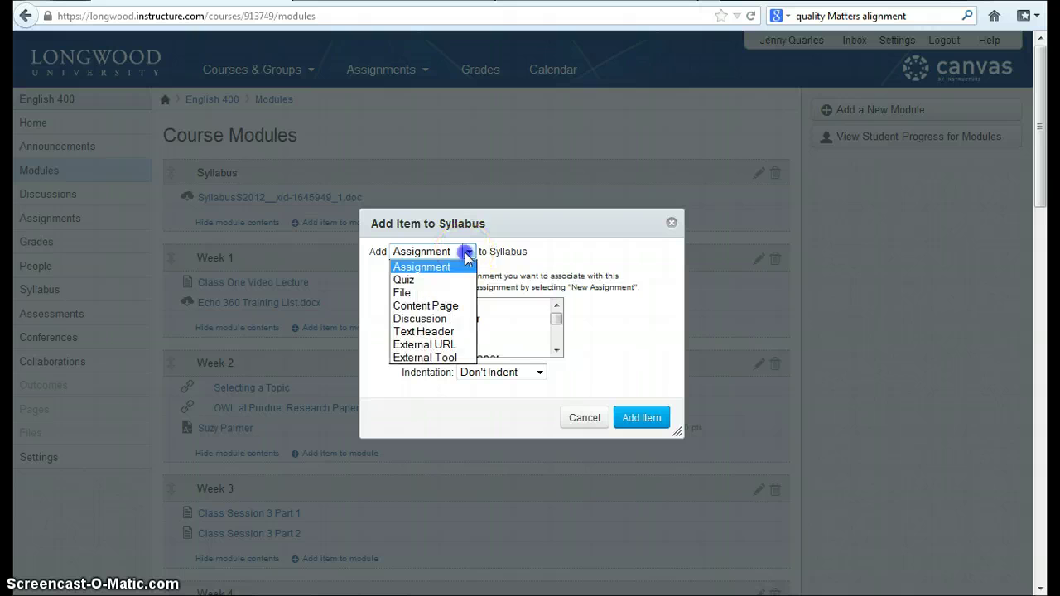
pyautogui.click(461, 280)
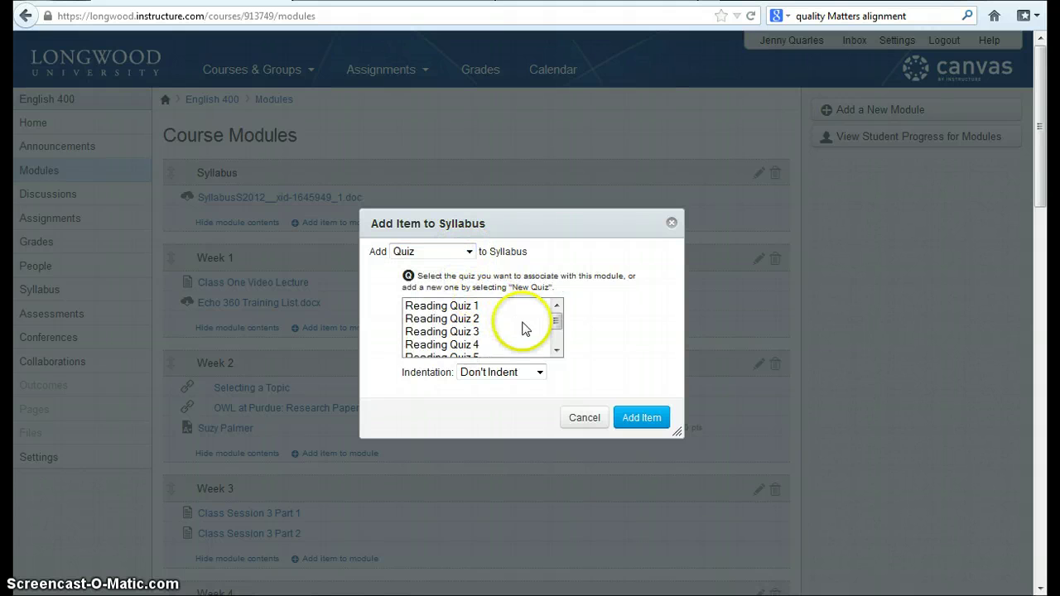
pyautogui.click(469, 251)
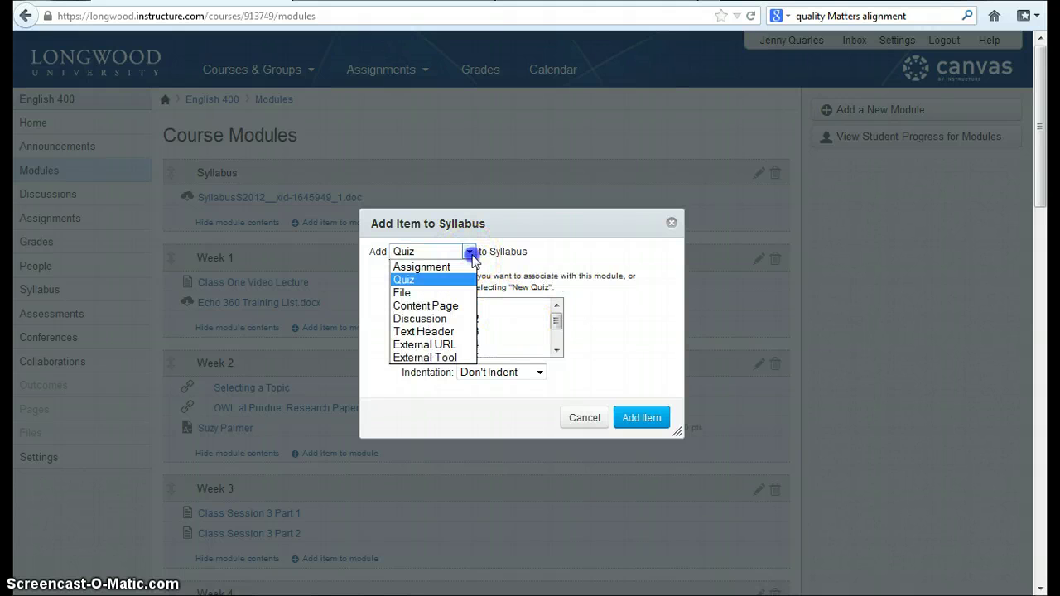
pyautogui.click(439, 282)
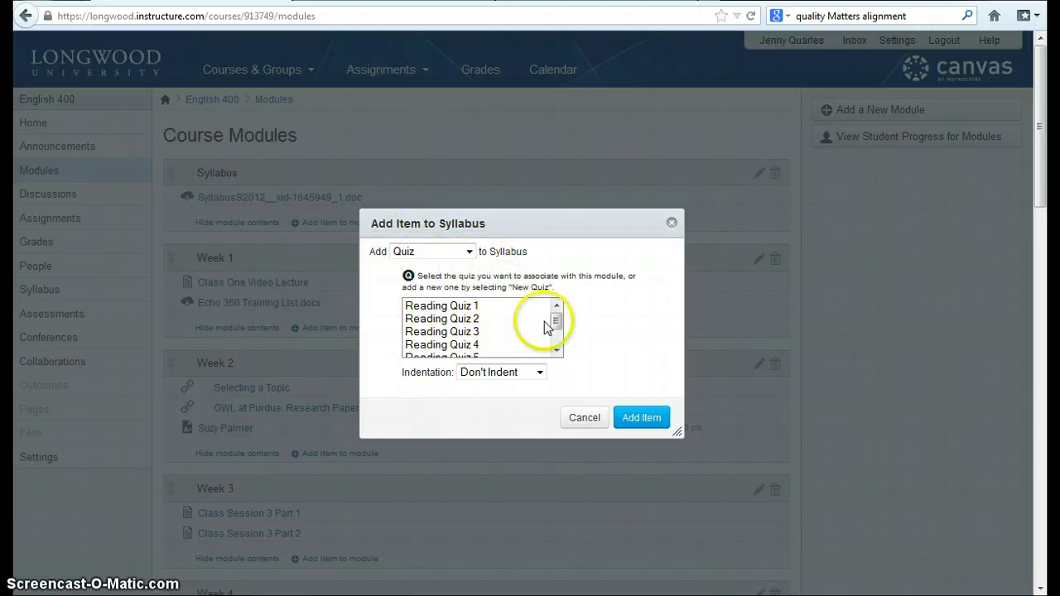
pyautogui.moveTo(557, 321); pyautogui.dragTo(556, 341)
pyautogui.click(461, 338)
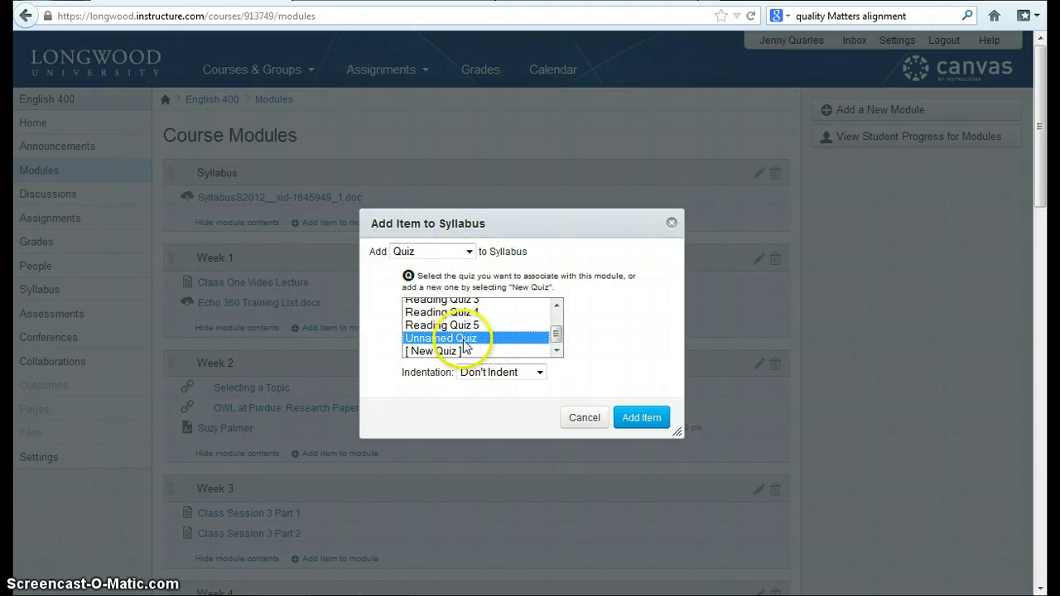
pyautogui.click(536, 372)
pyautogui.click(555, 383)
pyautogui.click(652, 420)
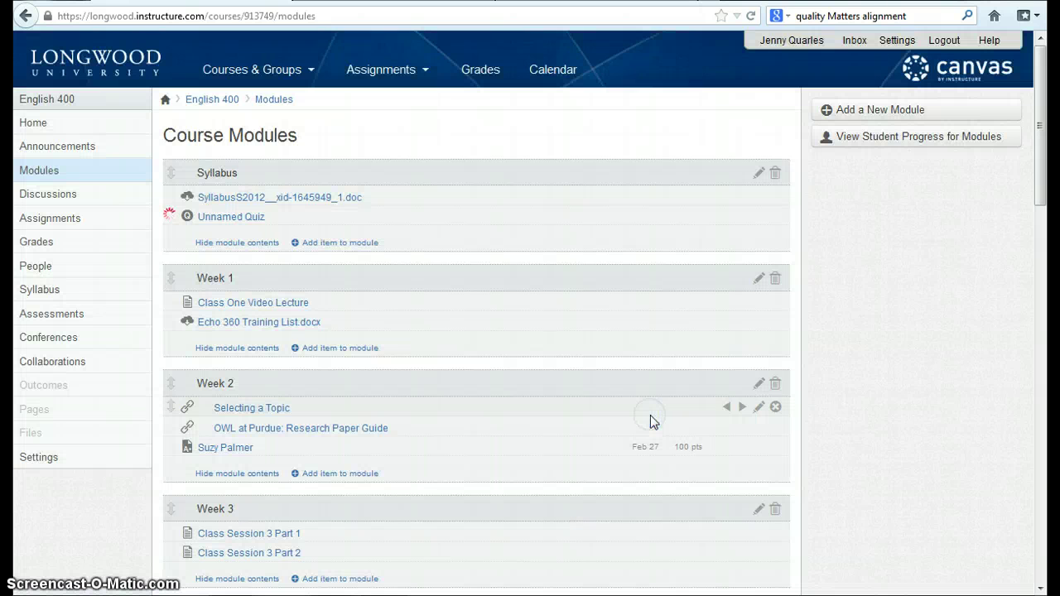
# - Open Unnamed Quiz from the Syllabus module to view its 1-question, 1.8-point summary
pyautogui.click(242, 225)
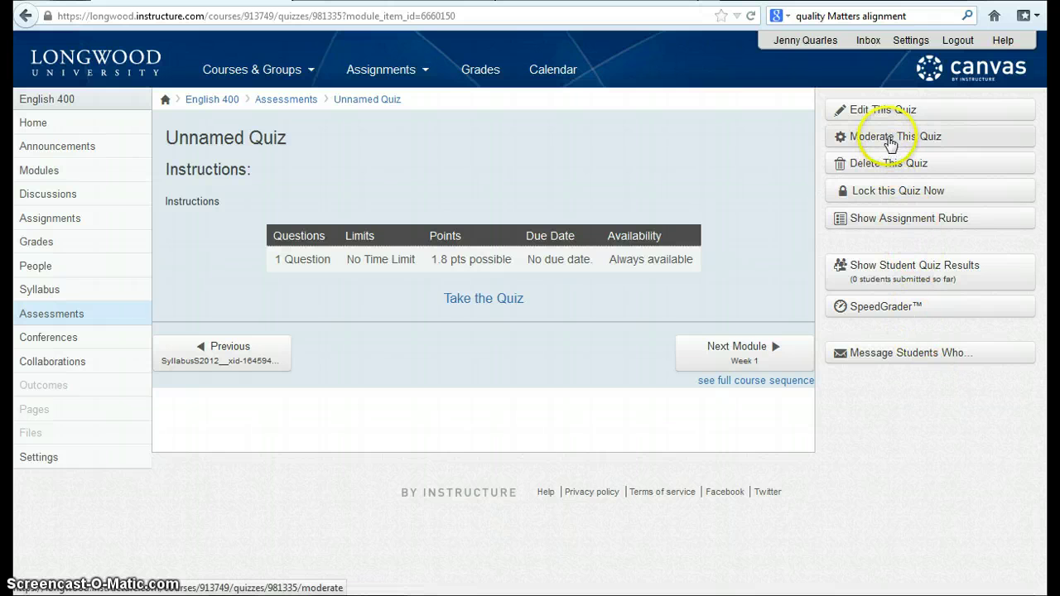
pyautogui.click(908, 218)
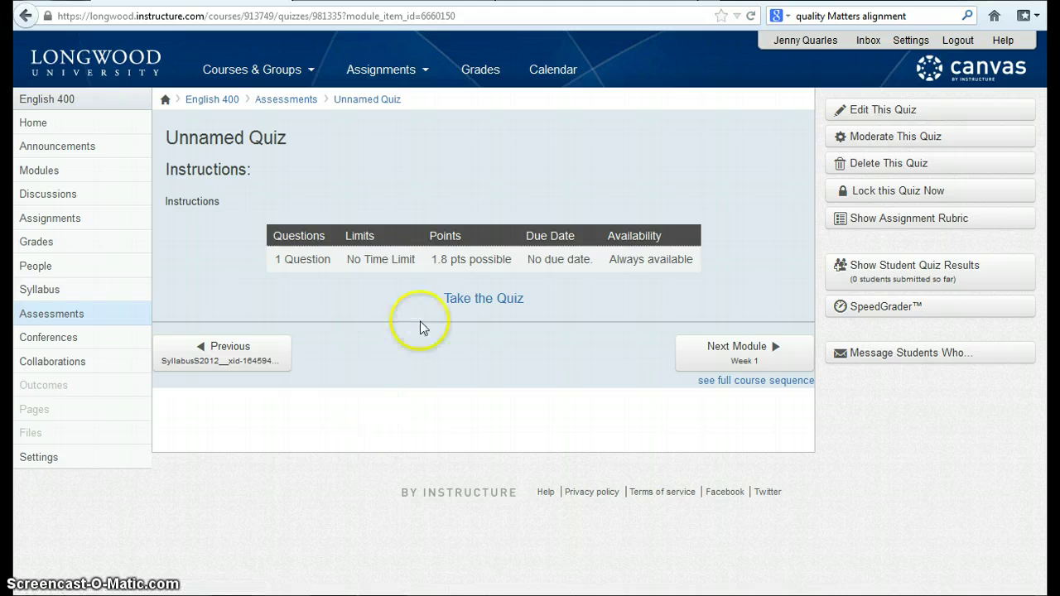
pyautogui.moveTo(447, 324)
pyautogui.mouseDown()
pyautogui.moveTo(445, 359)
pyautogui.moveTo(368, 341)
pyautogui.mouseUp()
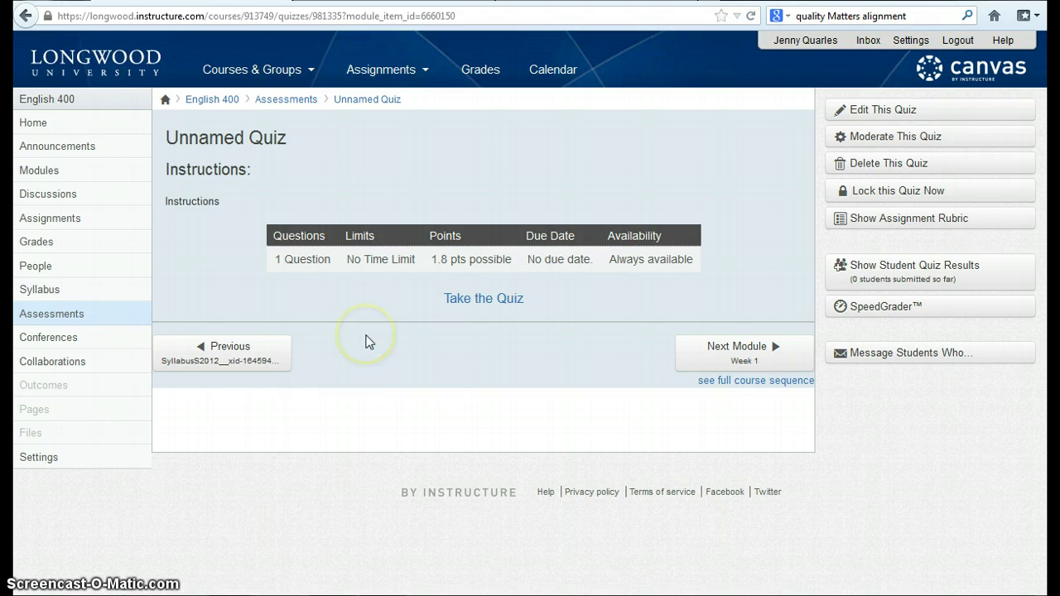